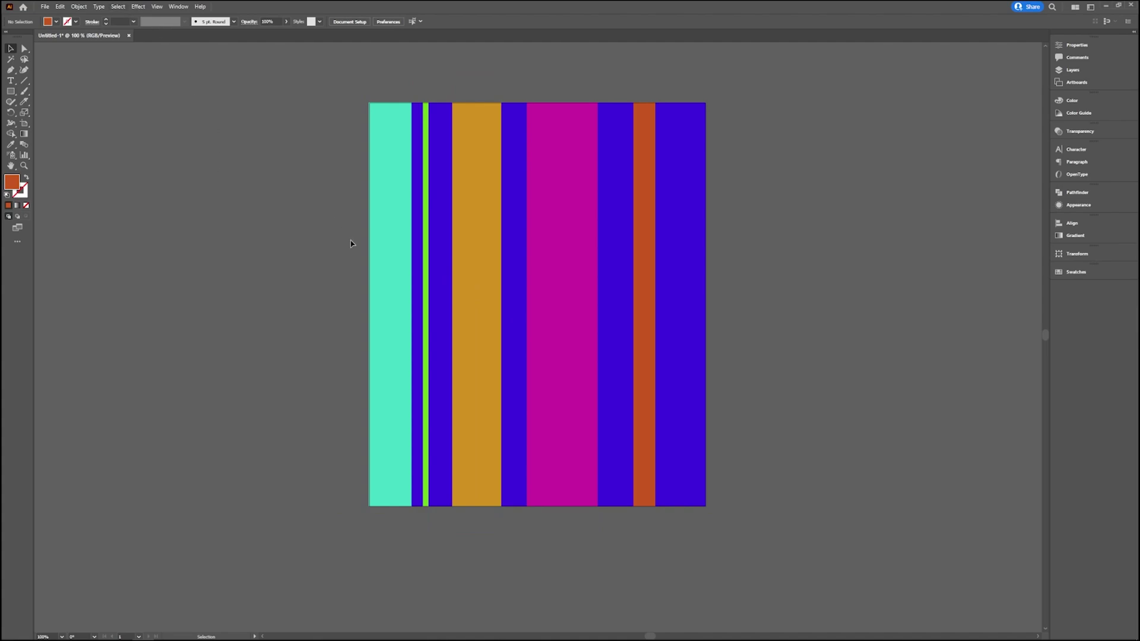
Select the striped artwork and open Edit > Edit Colors > Recolor Artwork for it.
{"action": "left_click", "coordinate": [60, 8]}
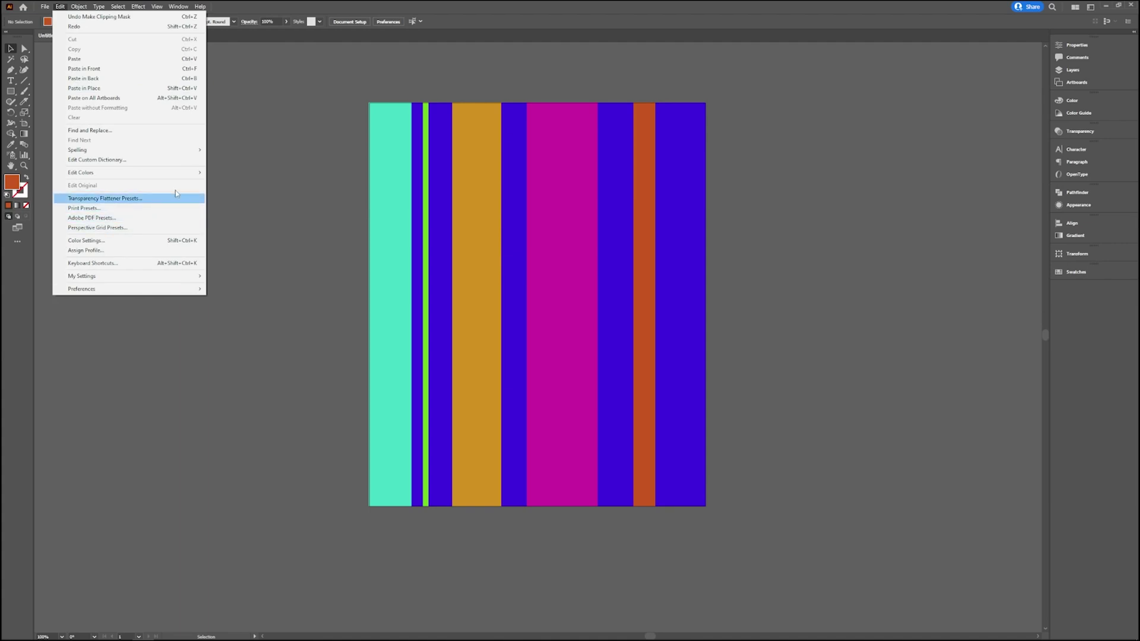
{"action": "mouse_move", "coordinate": [181, 174]}
{"action": "mouse_move", "coordinate": [265, 186]}
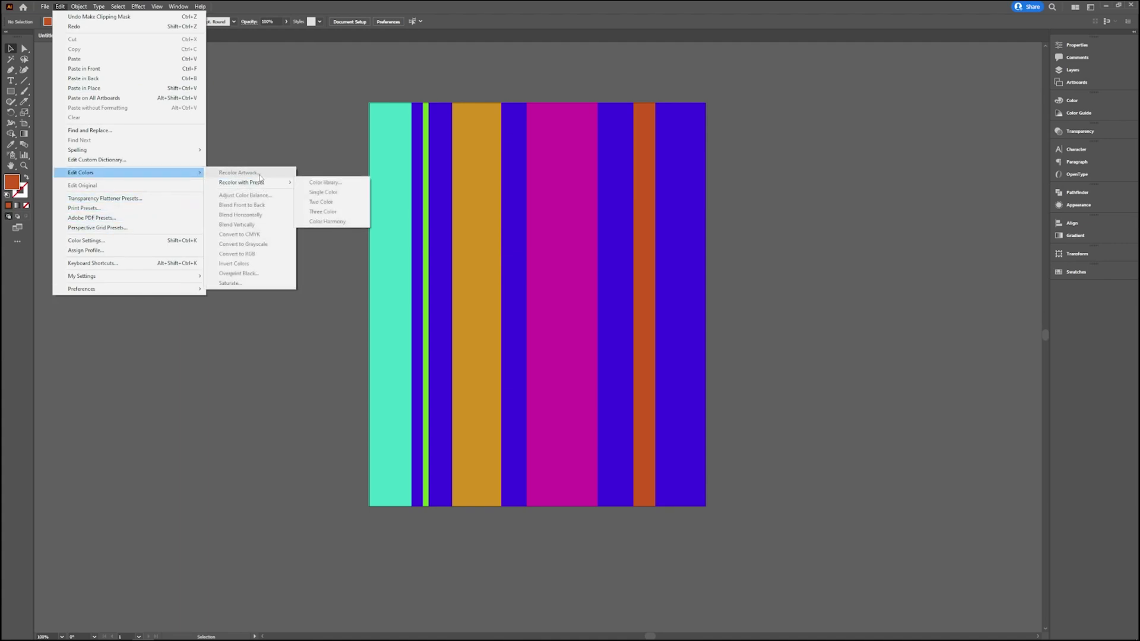
{"action": "left_click", "coordinate": [326, 87]}
{"action": "left_click", "coordinate": [446, 181]}
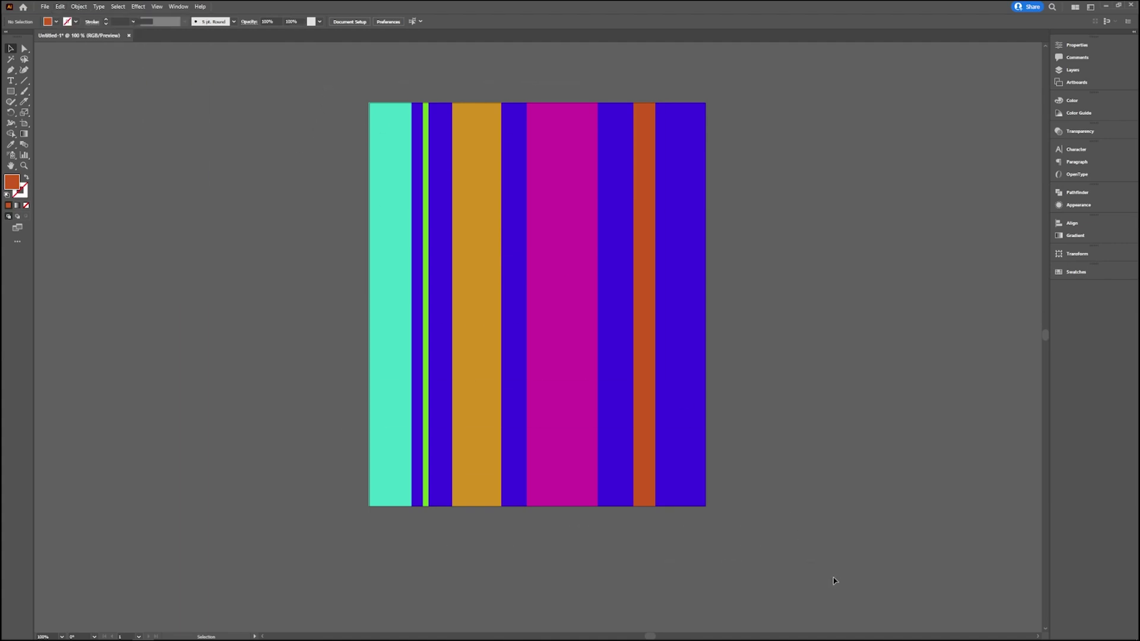
{"action": "left_click", "coordinate": [60, 7]}
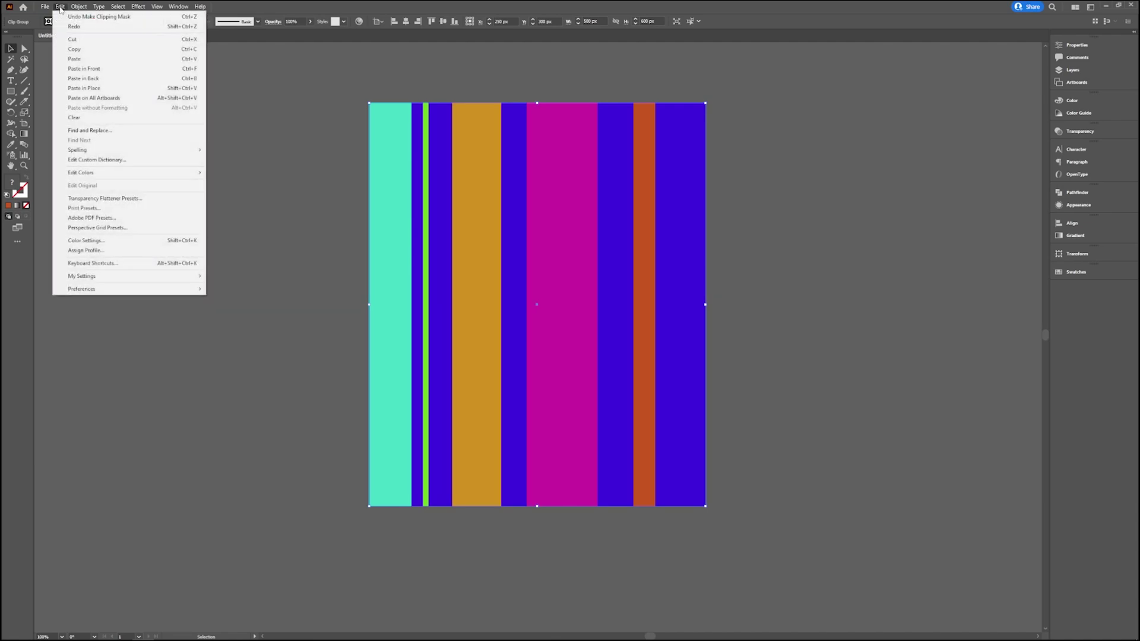
{"action": "mouse_move", "coordinate": [187, 173]}
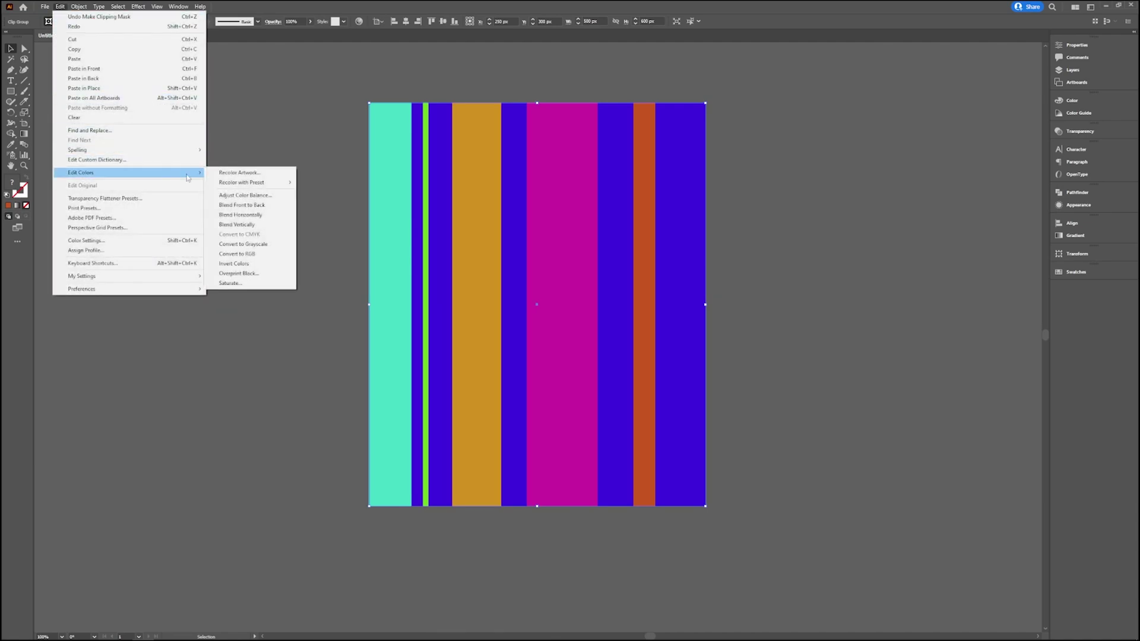
{"action": "left_click", "coordinate": [266, 176]}
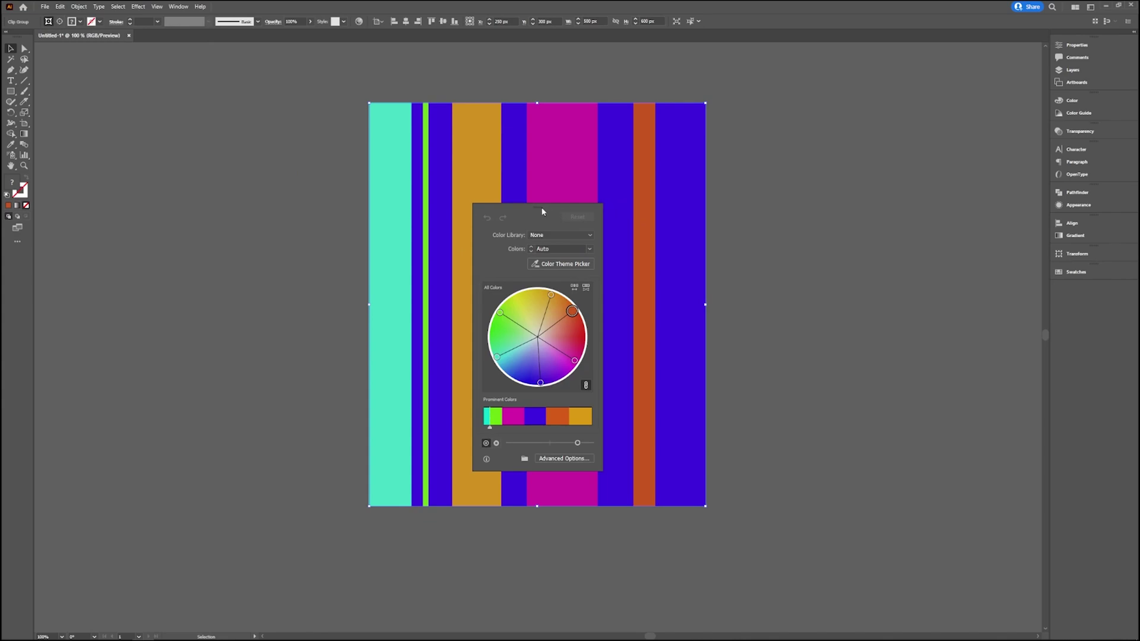
Move the panel aside, rotate the wheel harmony, reweight orange, purple and green, then Reset.
{"action": "left_click_drag", "start_coordinate": [527, 210], "coordinate": [188, 179]}
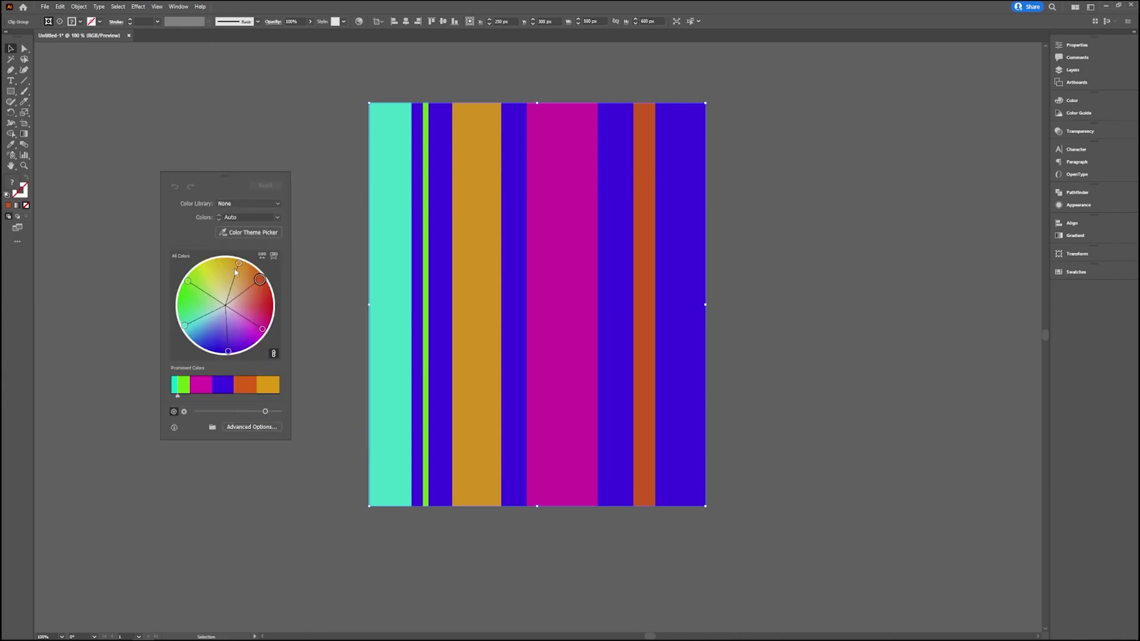
{"action": "left_click_drag", "start_coordinate": [240, 263], "coordinate": [258, 283]}
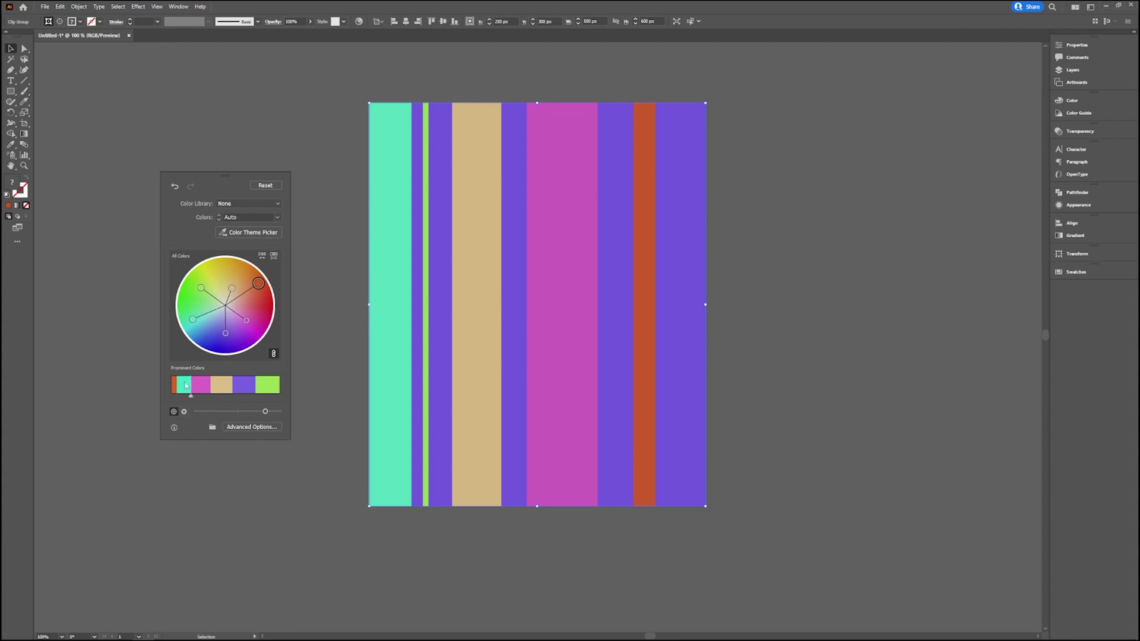
{"action": "left_click_drag", "start_coordinate": [176, 386], "coordinate": [189, 386]}
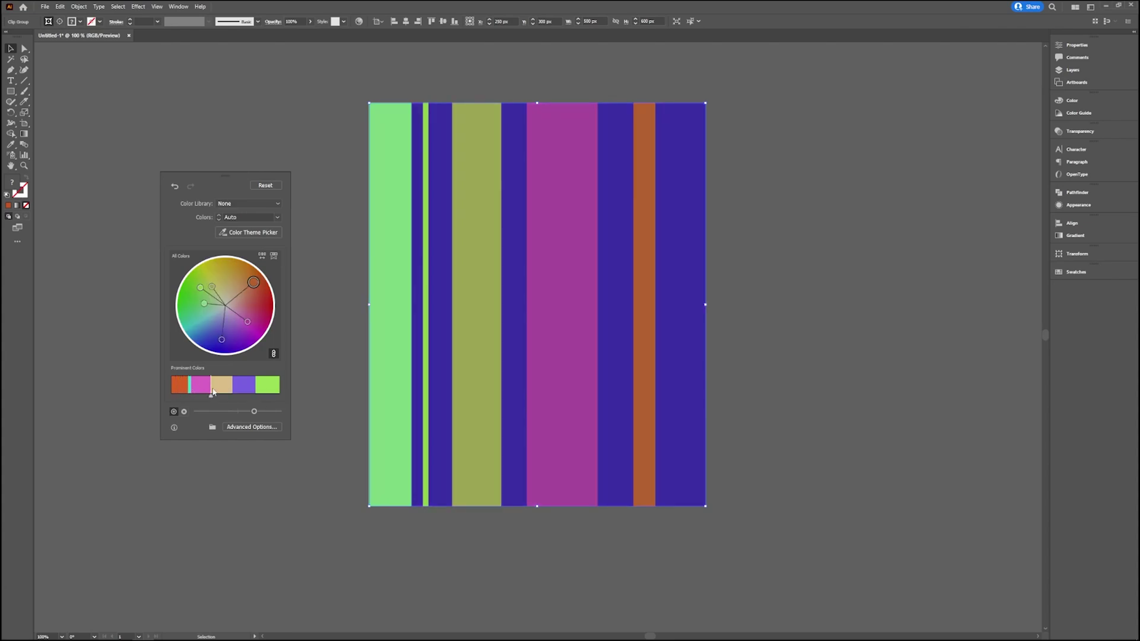
{"action": "left_click_drag", "start_coordinate": [232, 390], "coordinate": [219, 390]}
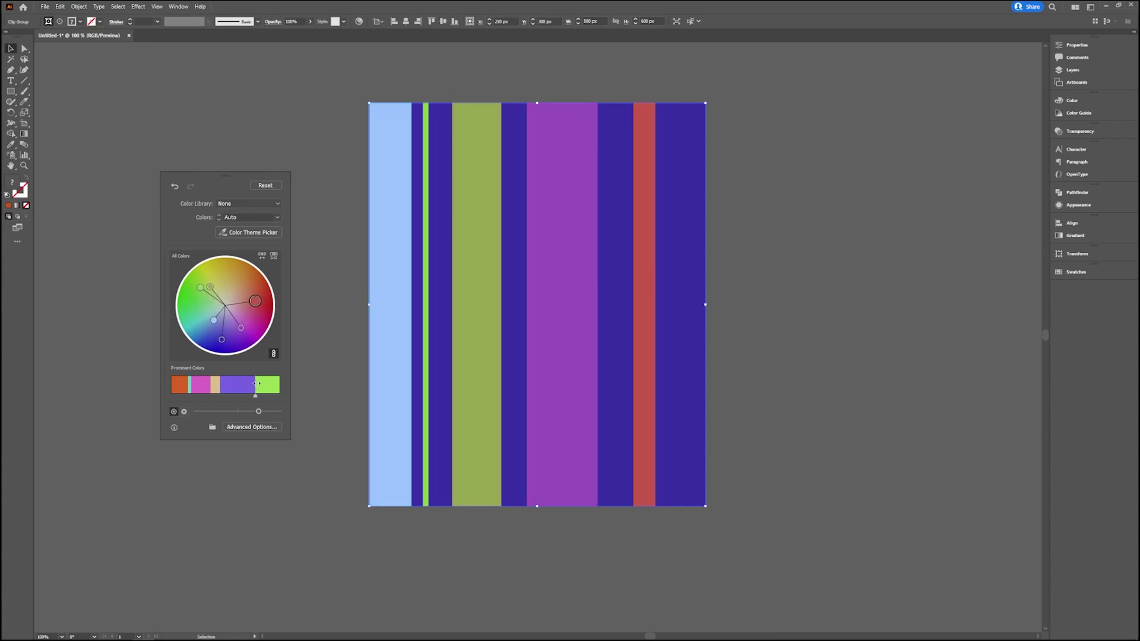
{"action": "left_click_drag", "start_coordinate": [256, 386], "coordinate": [240, 392]}
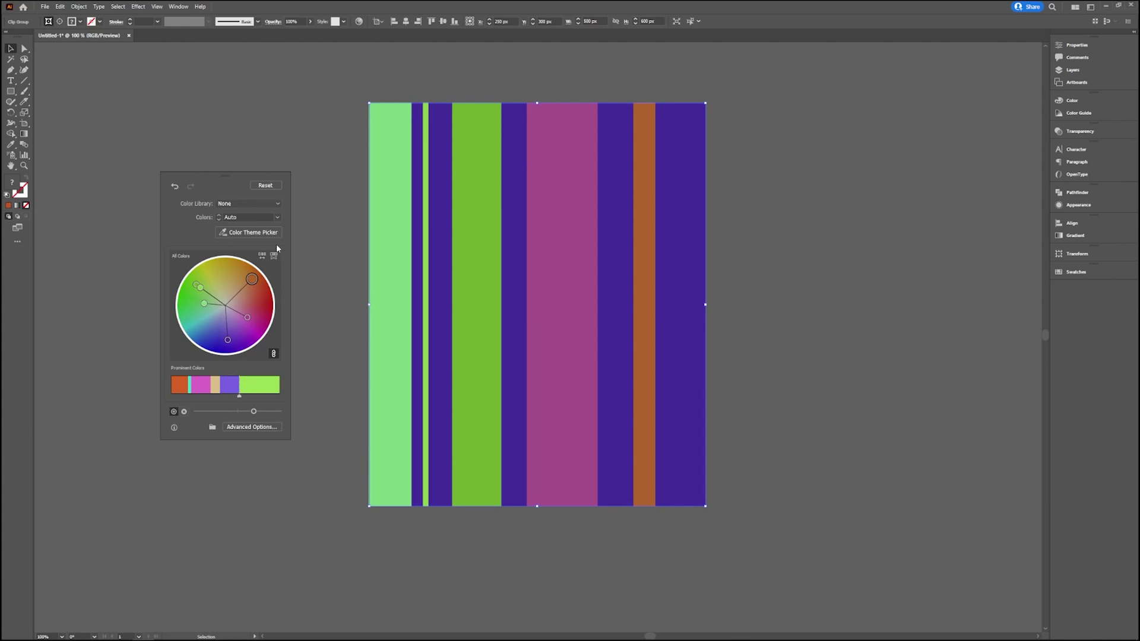
{"action": "left_click", "coordinate": [265, 186]}
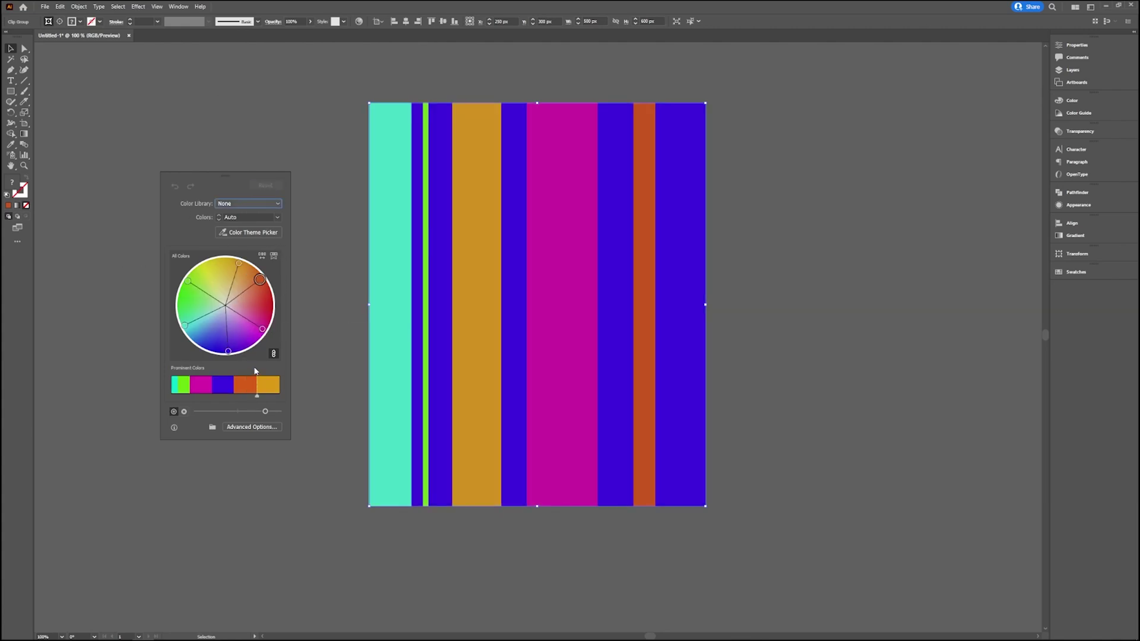
Apply the Nature > Flowers colour library to the stripes in Recolor Artwork.
{"action": "left_click", "coordinate": [281, 205]}
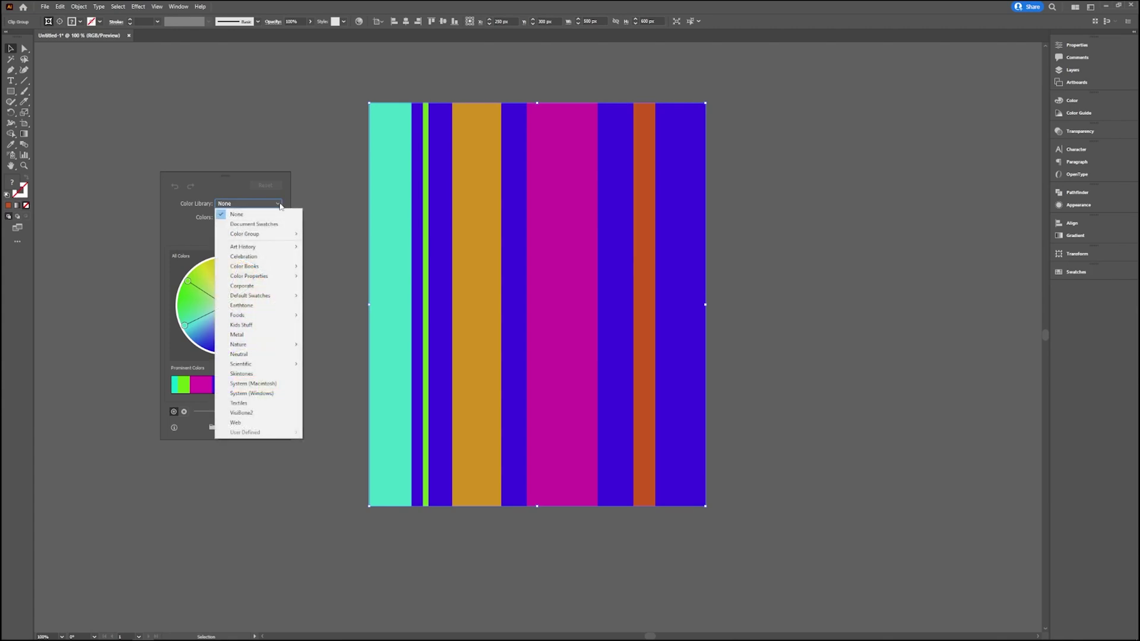
{"action": "mouse_move", "coordinate": [273, 268]}
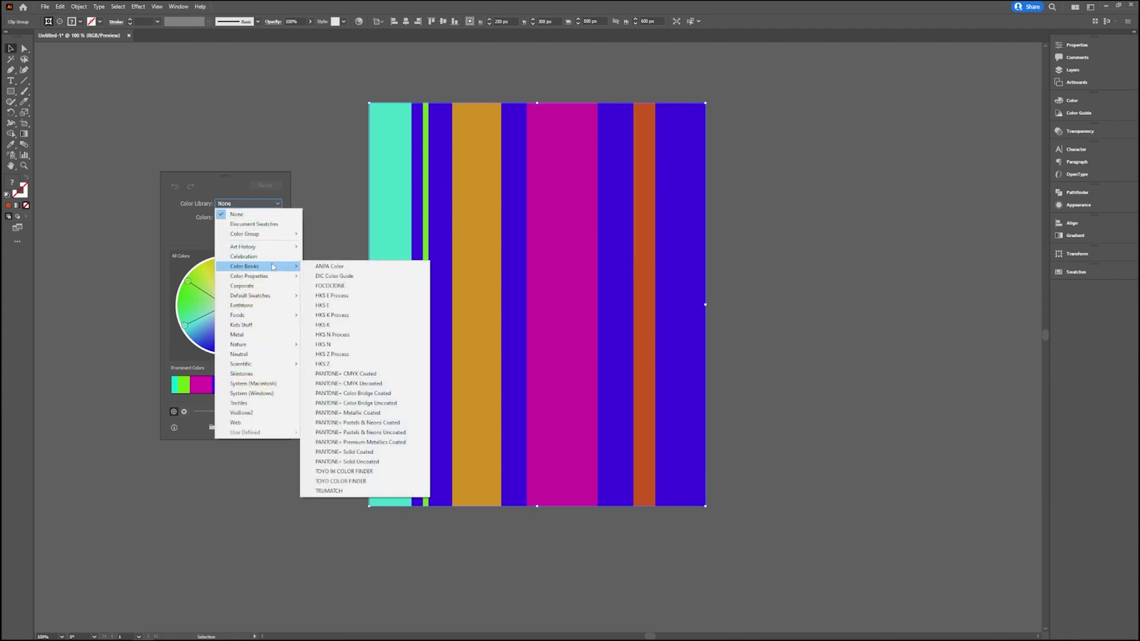
{"action": "mouse_move", "coordinate": [282, 297]}
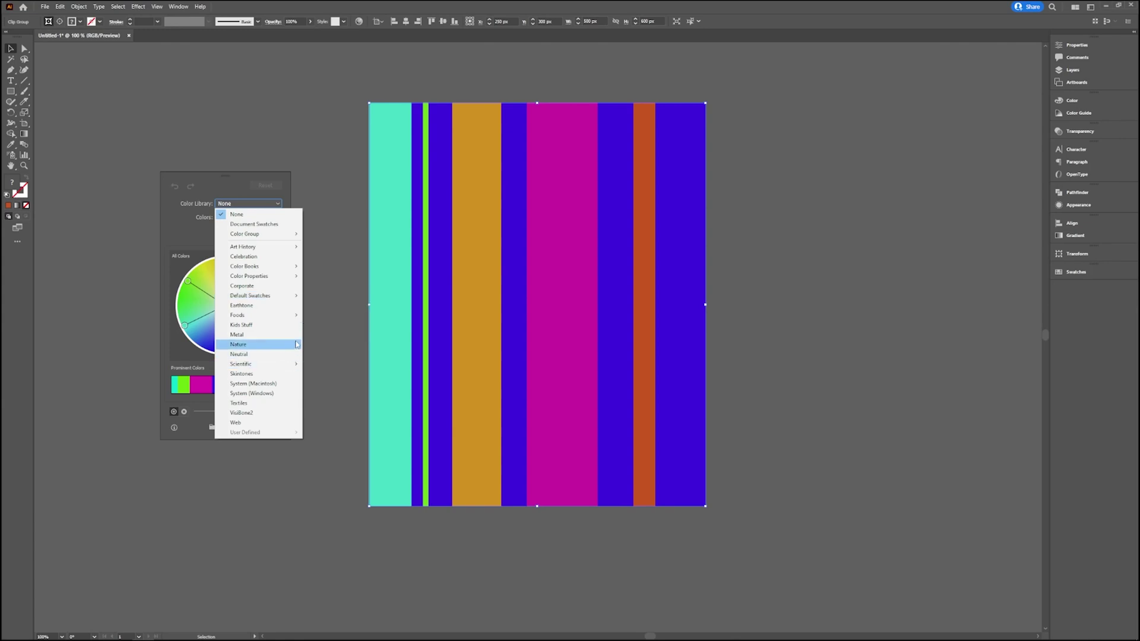
{"action": "mouse_move", "coordinate": [285, 345]}
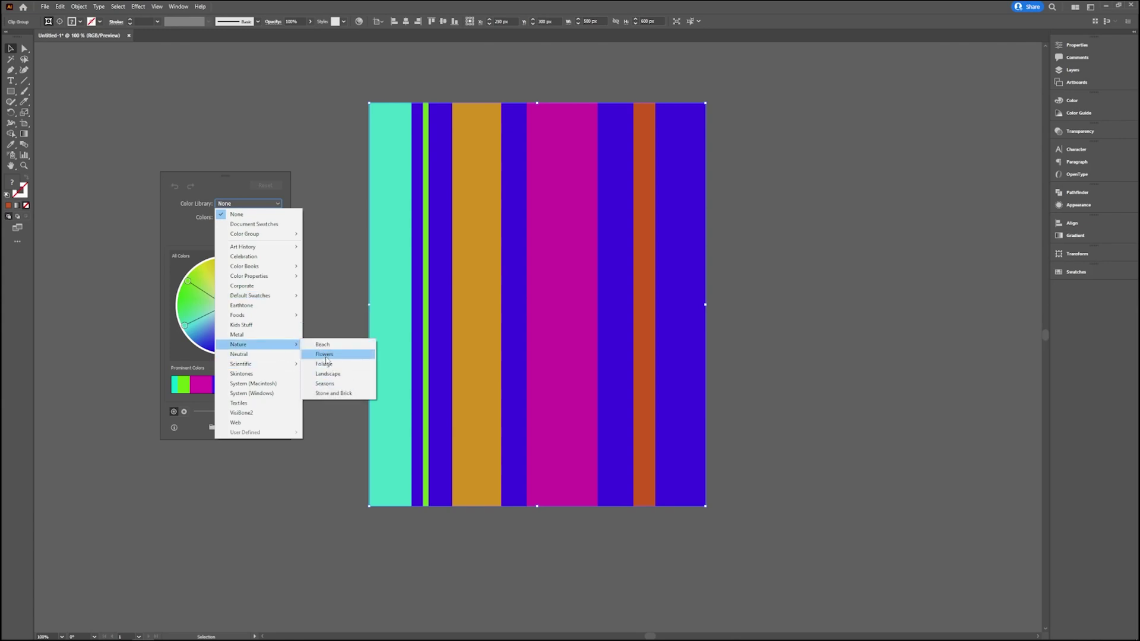
{"action": "left_click", "coordinate": [326, 356]}
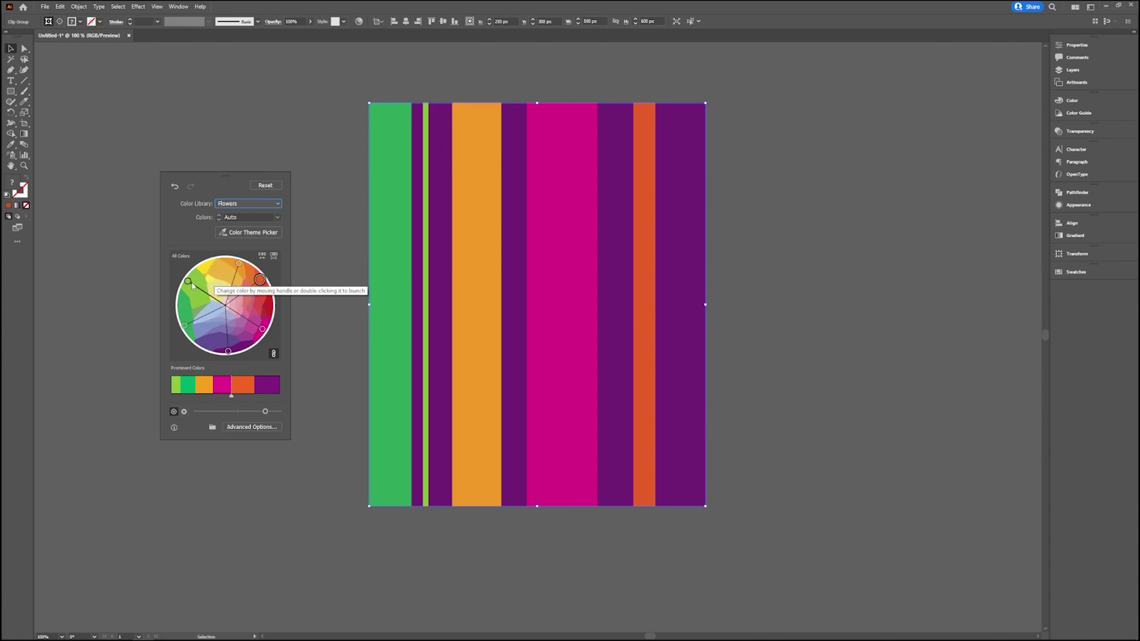
Rotate the wheel's harmony handles and widen light blue and purple in Prominent Colors.
{"action": "mouse_move", "coordinate": [189, 283]}
{"action": "left_mouse_down"}
{"action": "mouse_move", "coordinate": [205, 290]}
{"action": "mouse_move", "coordinate": [236, 272]}
{"action": "mouse_move", "coordinate": [228, 293]}
{"action": "mouse_move", "coordinate": [271, 323]}
{"action": "mouse_move", "coordinate": [231, 310]}
{"action": "mouse_move", "coordinate": [240, 280]}
{"action": "mouse_move", "coordinate": [230, 303]}
{"action": "mouse_move", "coordinate": [246, 329]}
{"action": "mouse_move", "coordinate": [228, 312]}
{"action": "mouse_move", "coordinate": [244, 275]}
{"action": "mouse_move", "coordinate": [211, 275]}
{"action": "mouse_move", "coordinate": [194, 291]}
{"action": "left_mouse_up"}
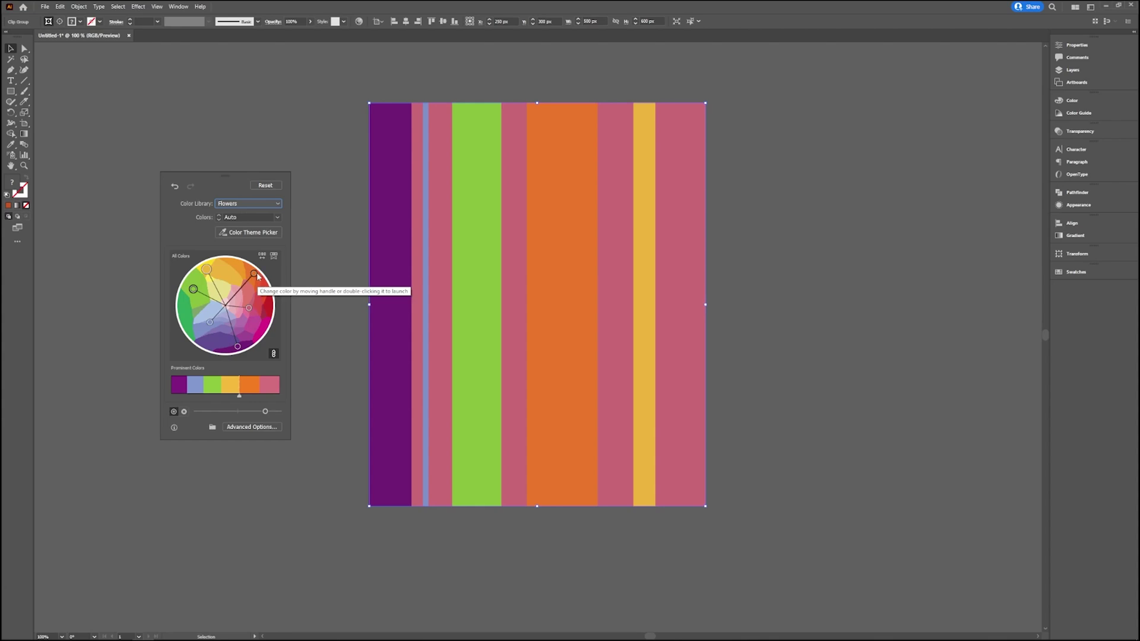
{"action": "left_click_drag", "start_coordinate": [256, 276], "coordinate": [239, 296]}
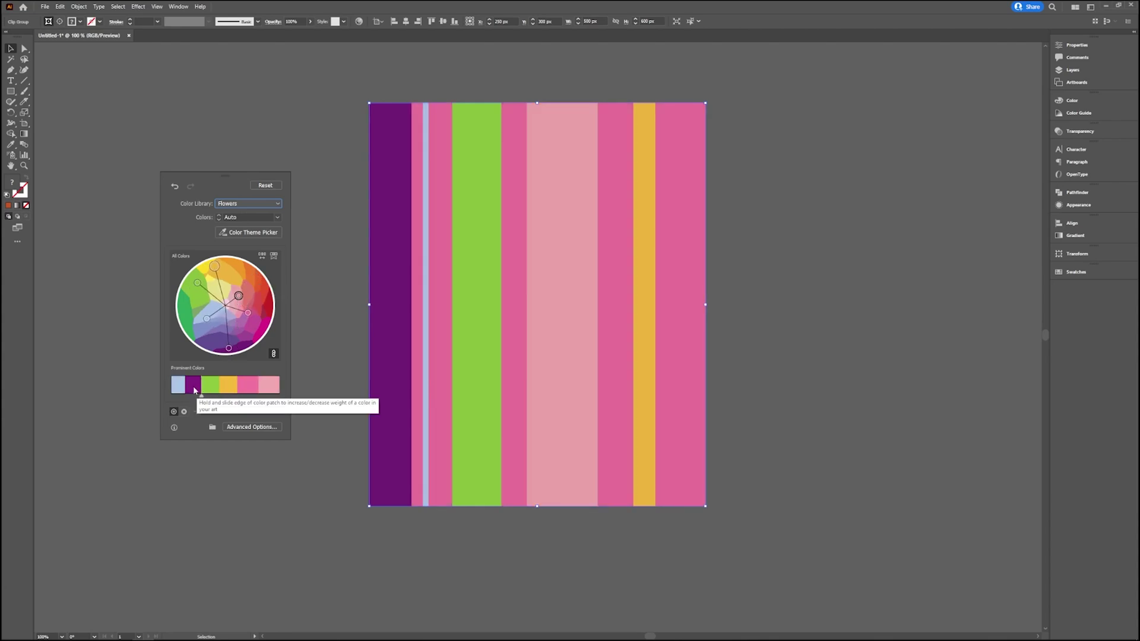
{"action": "left_click_drag", "start_coordinate": [188, 389], "coordinate": [244, 386]}
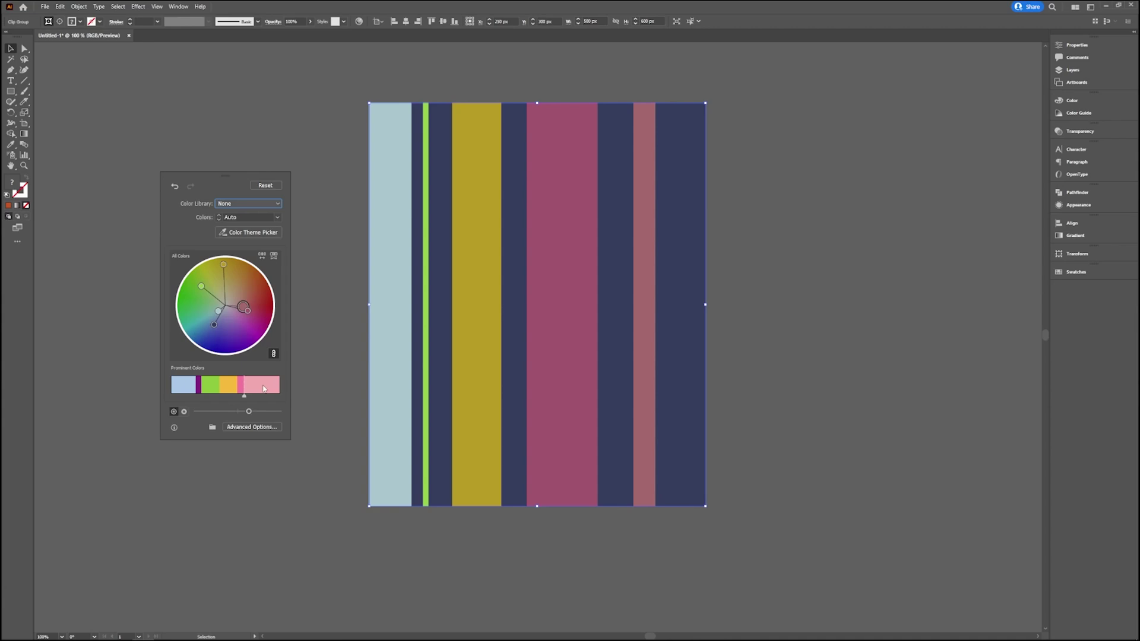
{"action": "left_click_drag", "start_coordinate": [200, 388], "coordinate": [265, 387]}
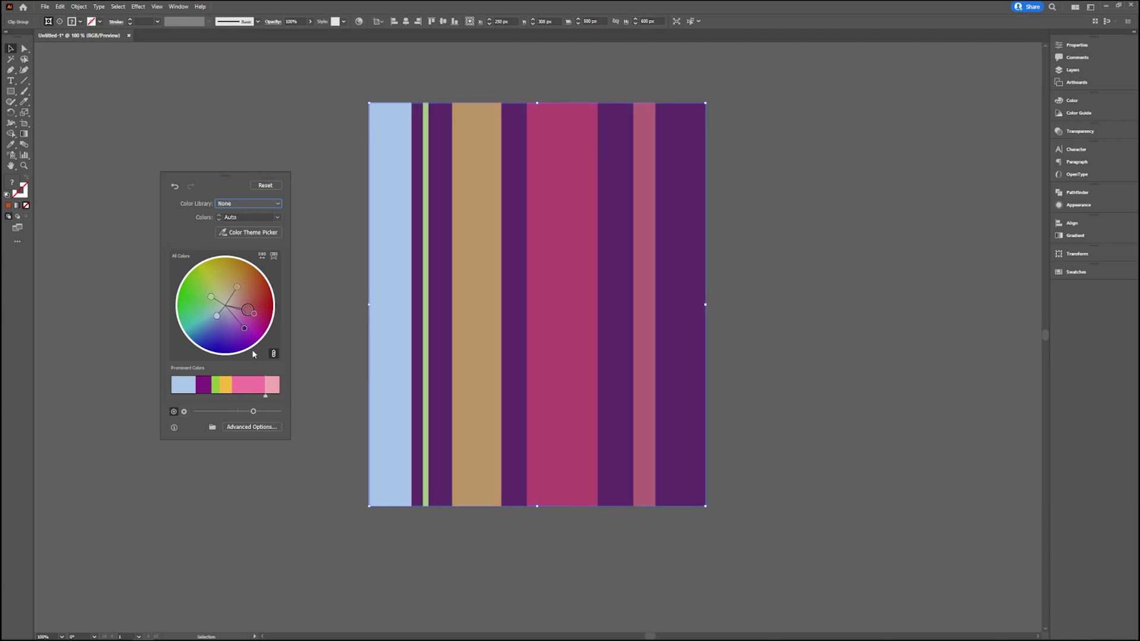
Reset the stripes to their original colours, briefly toggling the Color Theme Picker.
{"action": "left_click", "coordinate": [265, 185]}
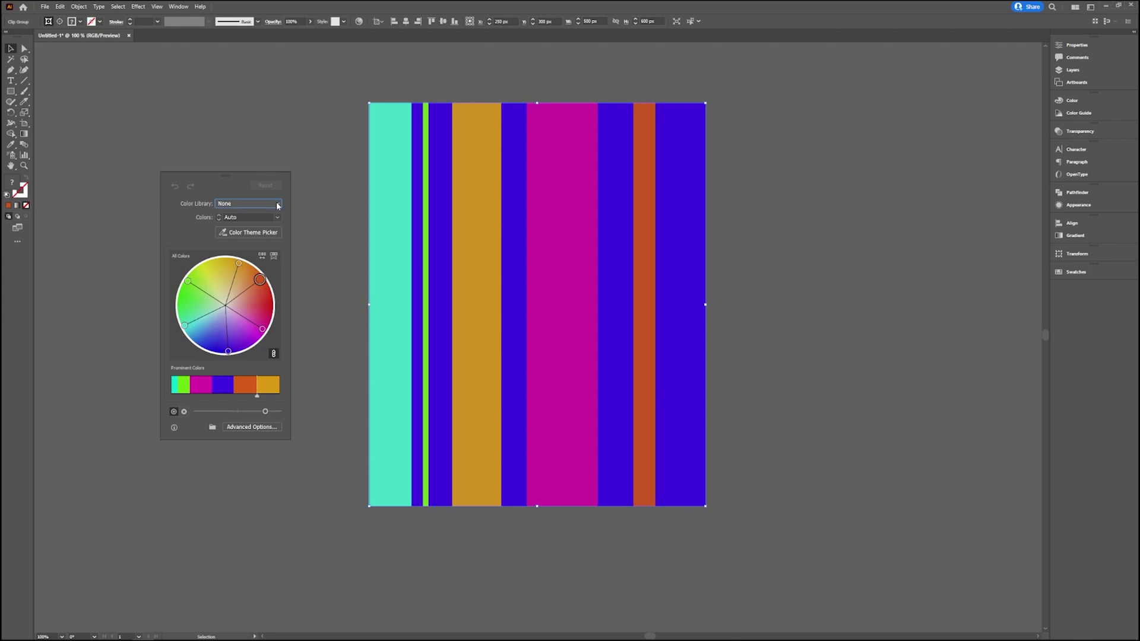
{"action": "left_click", "coordinate": [268, 234]}
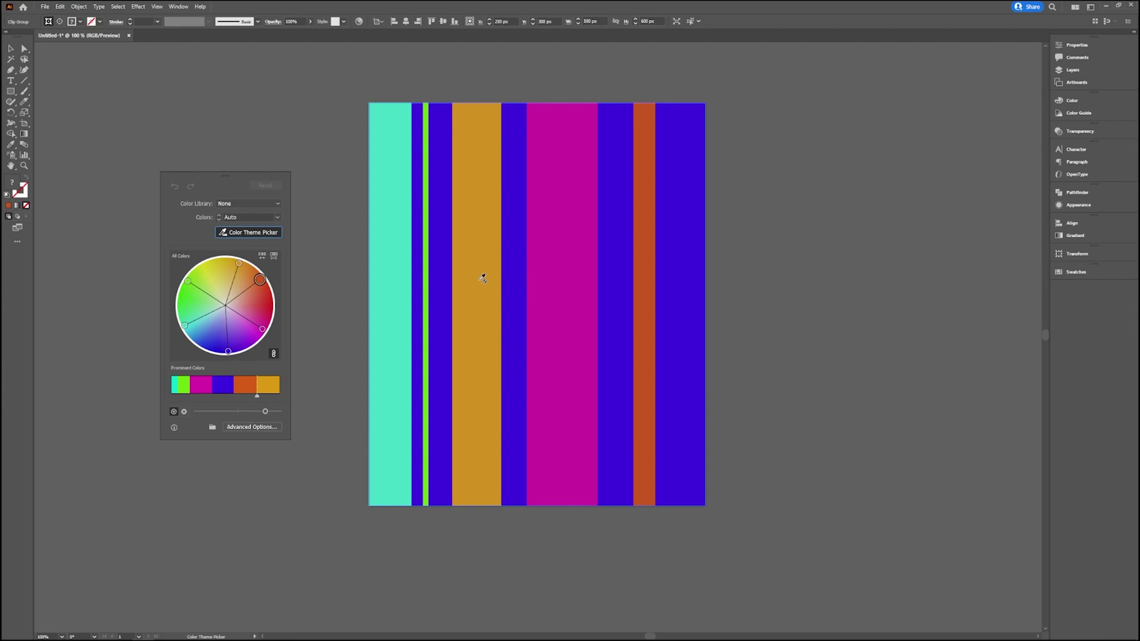
{"action": "left_click", "coordinate": [266, 235]}
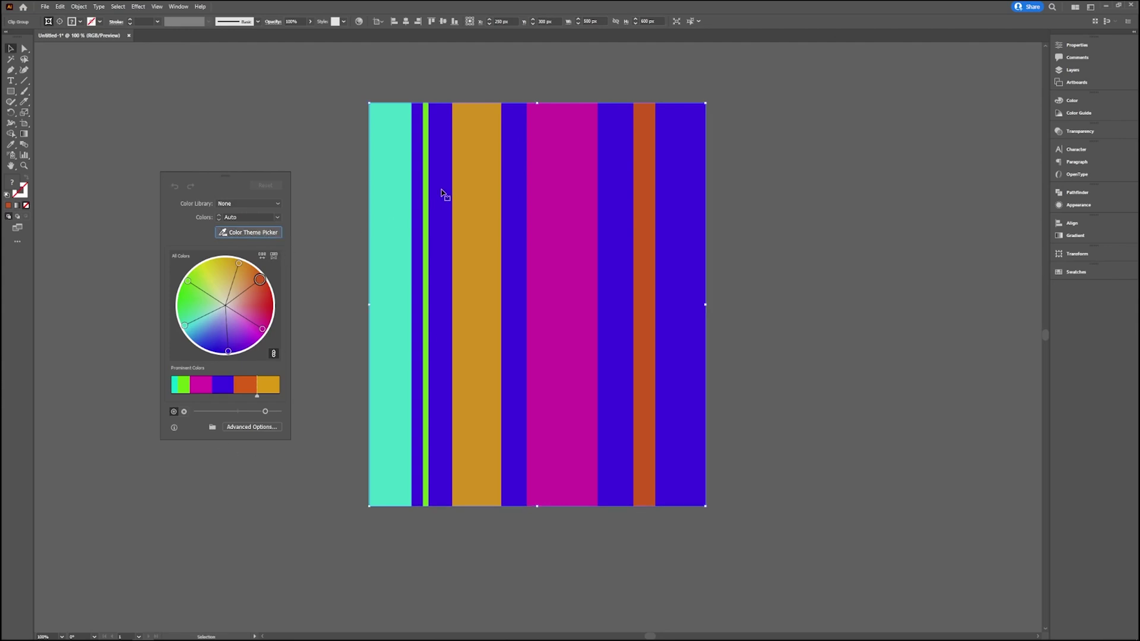
Paste the dragonfly photo and position it to the left of the stripes.
{"action": "key", "text": "ctrl+v"}
{"action": "left_click_drag", "start_coordinate": [788, 351], "coordinate": [708, 378]}
{"action": "scroll", "coordinate": [810, 202], "scroll_direction": "down", "scroll_amount": 3}
{"action": "left_click_drag", "start_coordinate": [672, 394], "coordinate": [554, 356]}
Select the striped clip group instead of the photo.
{"action": "scroll", "coordinate": [644, 288], "scroll_direction": "up", "scroll_amount": 2}
{"action": "scroll", "coordinate": [633, 224], "scroll_direction": "up", "scroll_amount": 1}
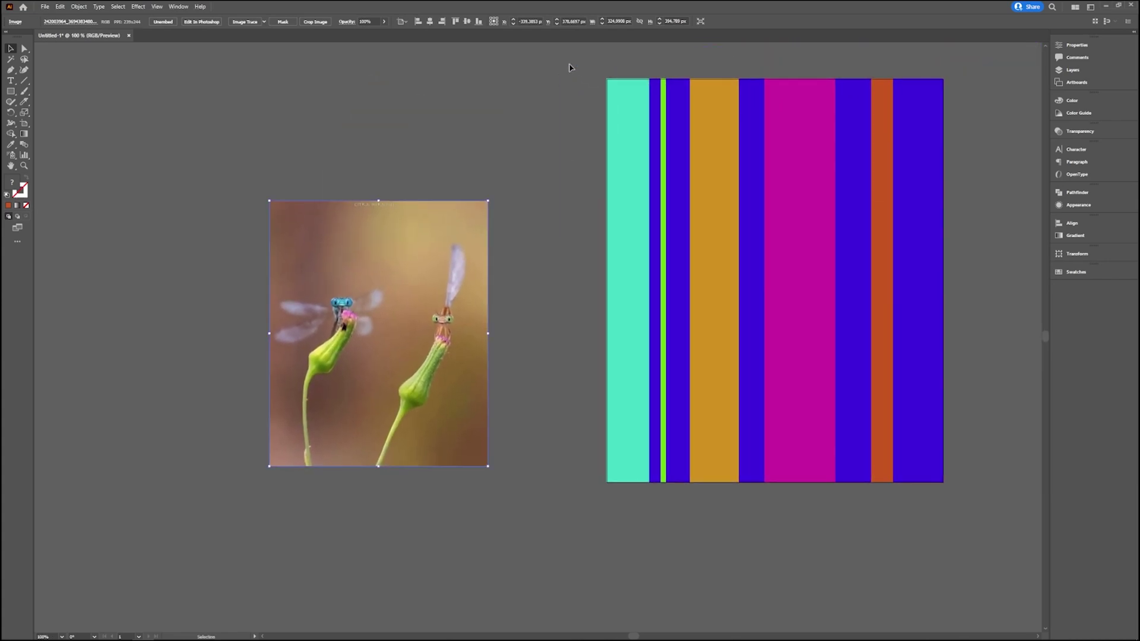
{"action": "scroll", "coordinate": [1034, 510], "scroll_direction": "right", "scroll_amount": 3}
{"action": "left_click_drag", "start_coordinate": [881, 500], "coordinate": [837, 475]}
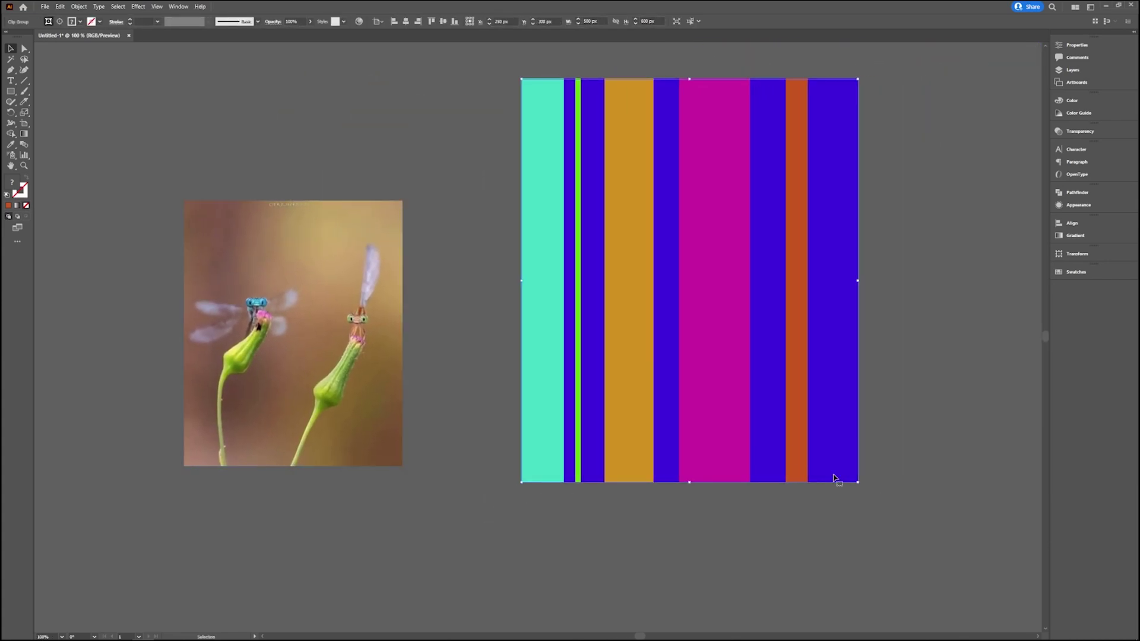
Reopen Recolor Artwork and sample the dragonfly photo's colours with the Color Theme Picker.
{"action": "left_click", "coordinate": [64, 7]}
{"action": "mouse_move", "coordinate": [138, 176]}
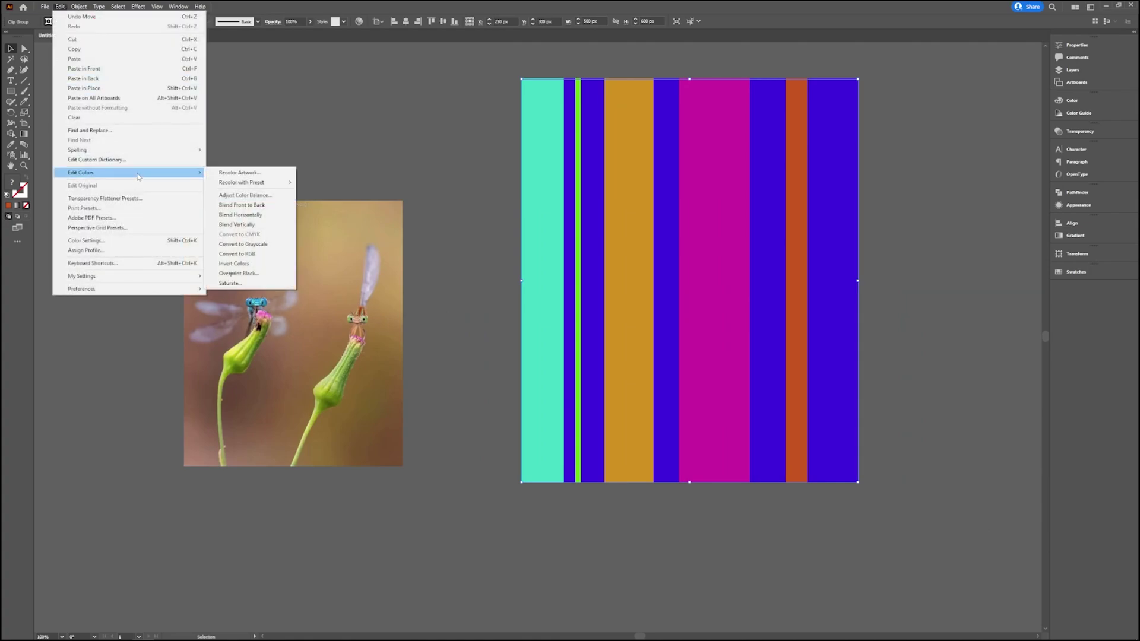
{"action": "left_click", "coordinate": [255, 174]}
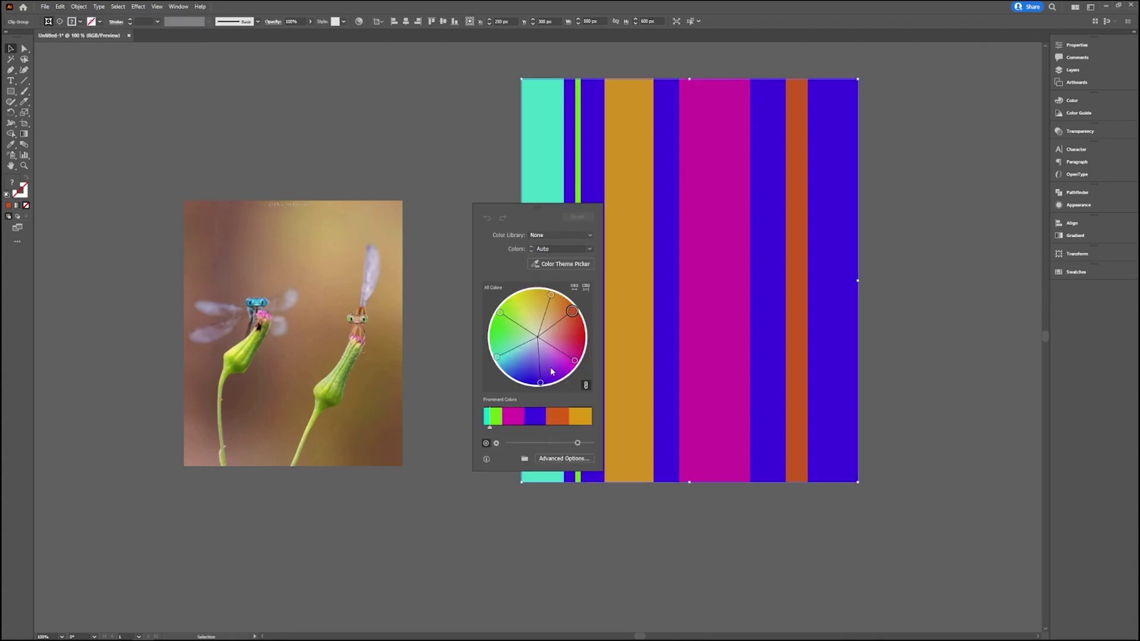
{"action": "left_click", "coordinate": [568, 268]}
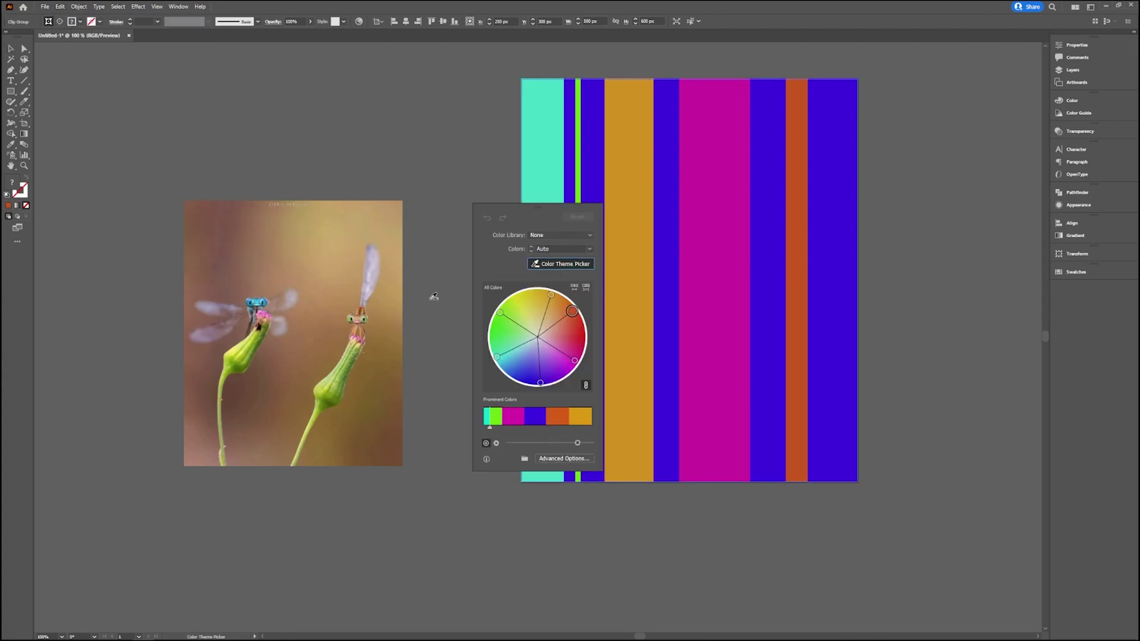
{"action": "left_click", "coordinate": [270, 299]}
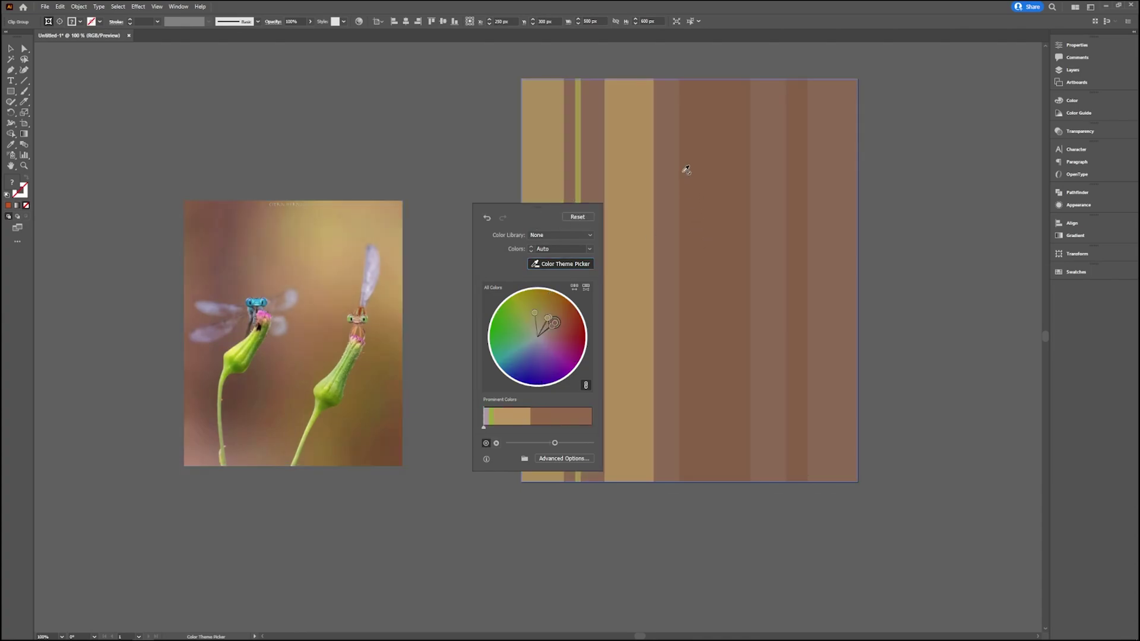
Shift the harmony toward golden, resample, then toward green for olive stripes; move the panel aside.
{"action": "left_click_drag", "start_coordinate": [560, 326], "coordinate": [529, 357]}
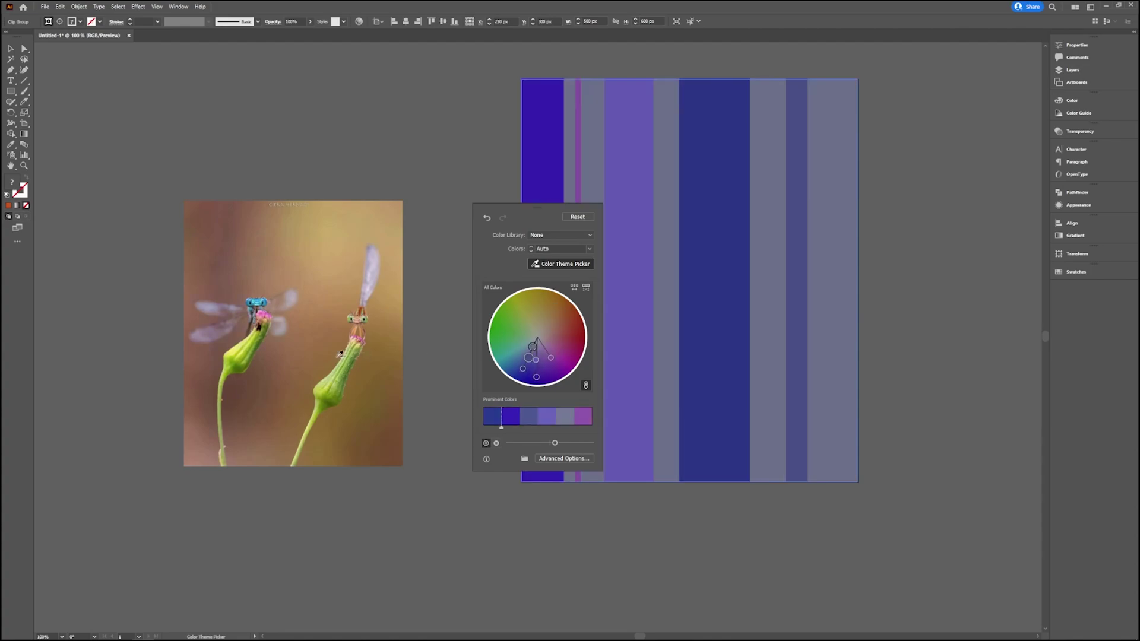
{"action": "left_click", "coordinate": [269, 312]}
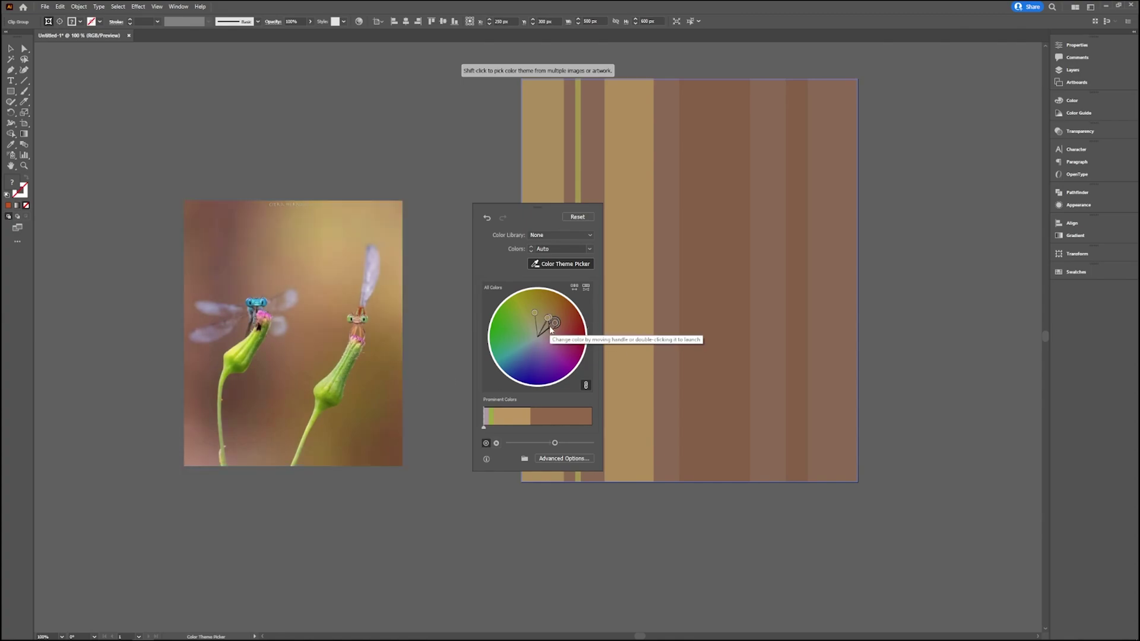
{"action": "mouse_move", "coordinate": [552, 328]}
{"action": "left_mouse_down"}
{"action": "mouse_move", "coordinate": [522, 347]}
{"action": "mouse_move", "coordinate": [515, 309]}
{"action": "mouse_move", "coordinate": [541, 306]}
{"action": "mouse_move", "coordinate": [545, 320]}
{"action": "left_mouse_up"}
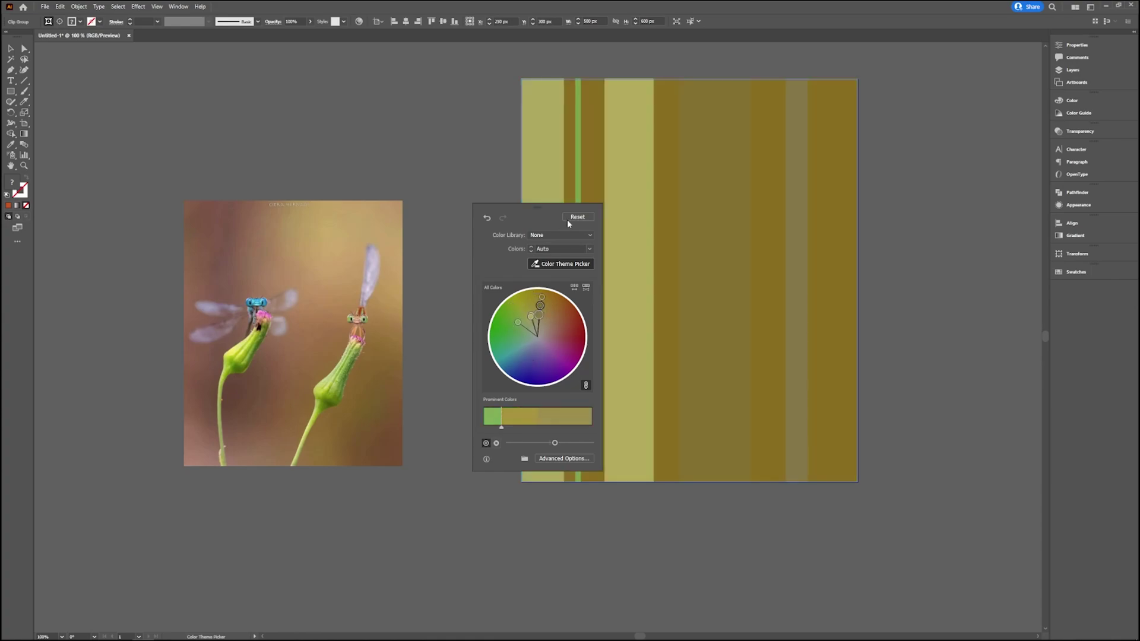
{"action": "left_click_drag", "start_coordinate": [548, 209], "coordinate": [422, 246]}
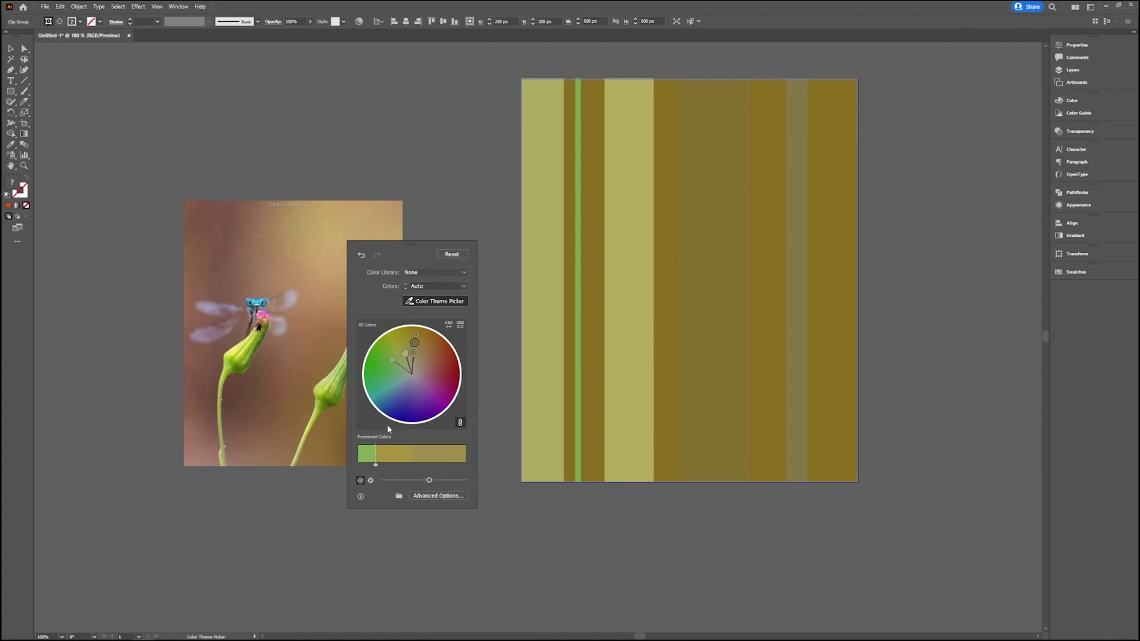